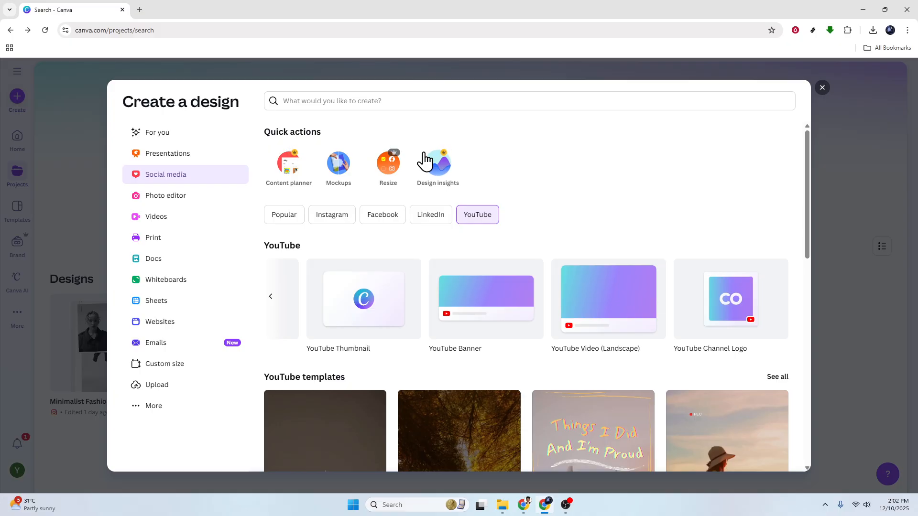
- Create a new YouTube Video (Landscape) design
{"action": "left_click", "coordinate": [601, 315]}
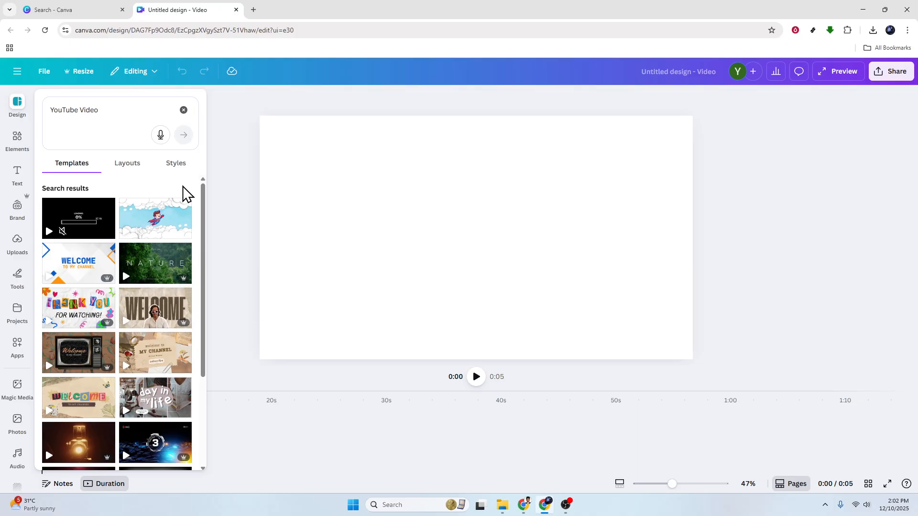
{"action": "left_click", "coordinate": [333, 226]}
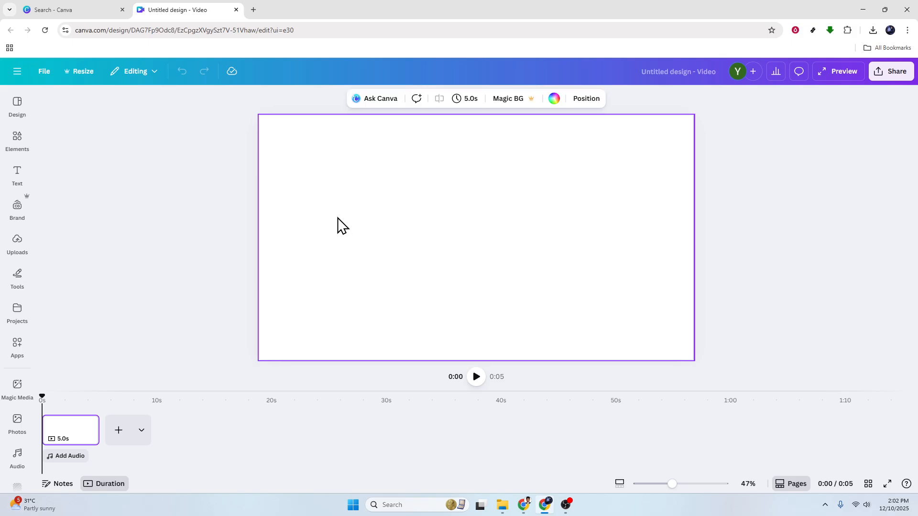
- Add a heading and replace its text with GRAPHIC DESIGN
{"action": "left_click", "coordinate": [14, 178]}
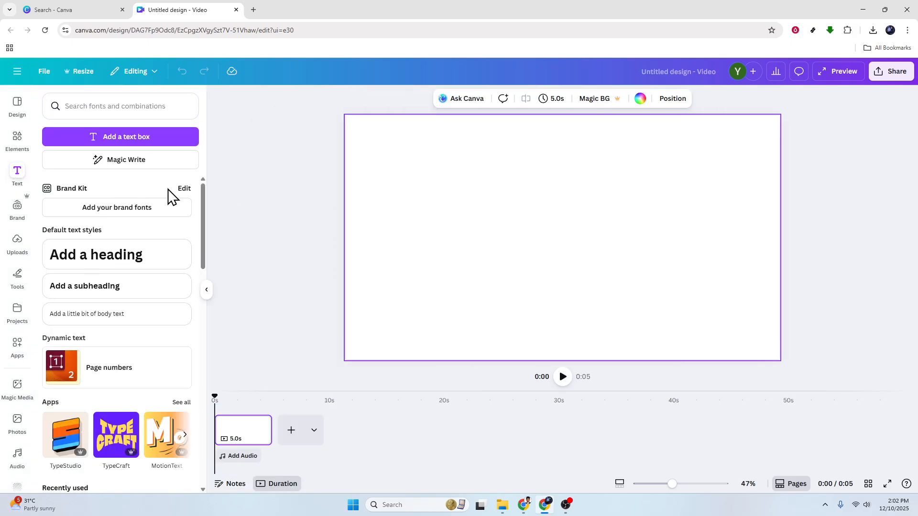
{"action": "left_click", "coordinate": [149, 264]}
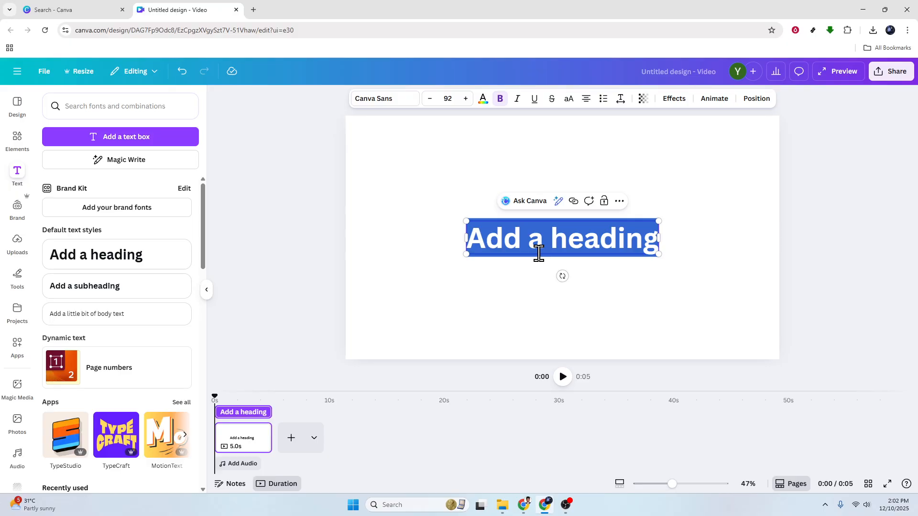
{"action": "type", "text": "GRAPHIC DESIGN"}
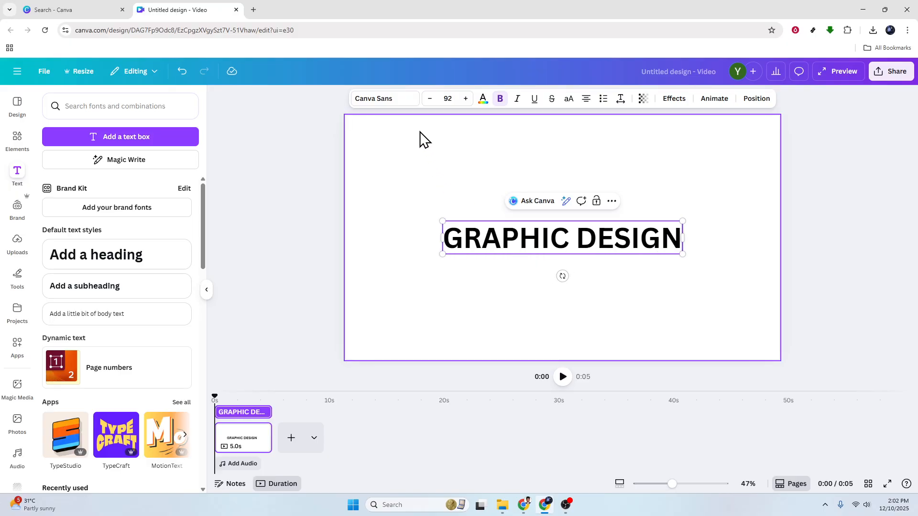
- Change the heading font to Anton and enlarge the text box
{"action": "left_click", "coordinate": [409, 101]}
{"action": "left_click", "coordinate": [119, 362]}
{"action": "left_click_drag", "start_coordinate": [644, 220], "coordinate": [799, 189]}
{"action": "left_click", "coordinate": [858, 310]}
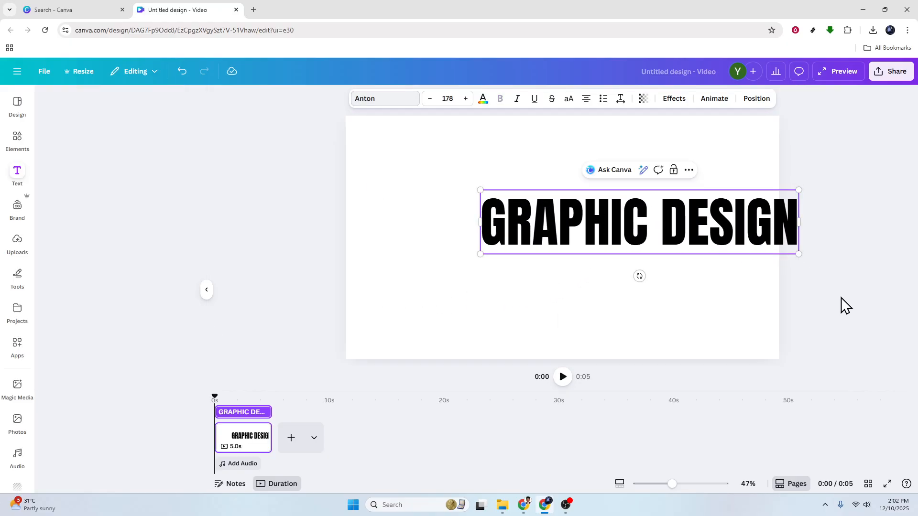
- Move the heading lower on the canvas and enlarge it to span most of the width
{"action": "left_click_drag", "start_coordinate": [736, 234], "coordinate": [620, 292]}
{"action": "left_click_drag", "start_coordinate": [729, 241], "coordinate": [774, 231]}
{"action": "left_click", "coordinate": [696, 289]}
{"action": "left_click_drag", "start_coordinate": [697, 274], "coordinate": [686, 287]}
{"action": "left_click", "coordinate": [823, 300]}
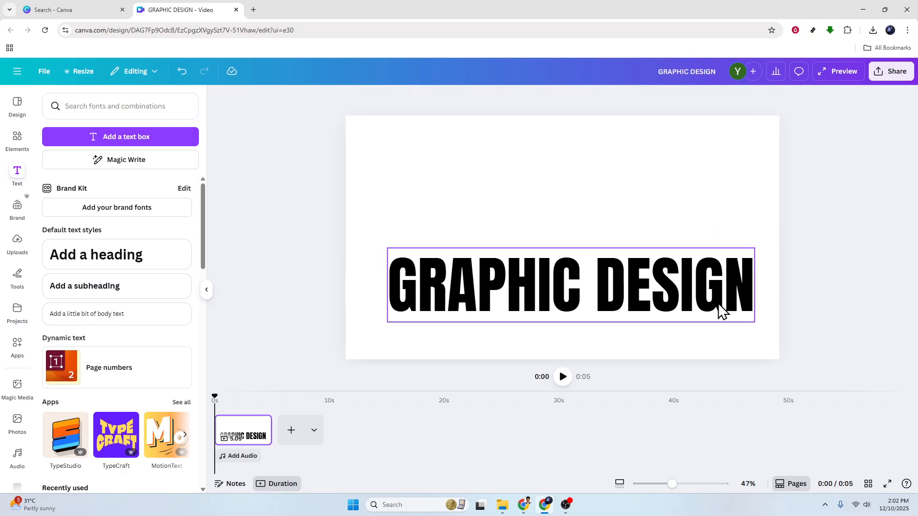
- Select the top heading layer and set its text color to white
{"action": "left_click", "coordinate": [643, 293]}
{"action": "left_click_drag", "start_coordinate": [638, 284], "coordinate": [639, 285]}
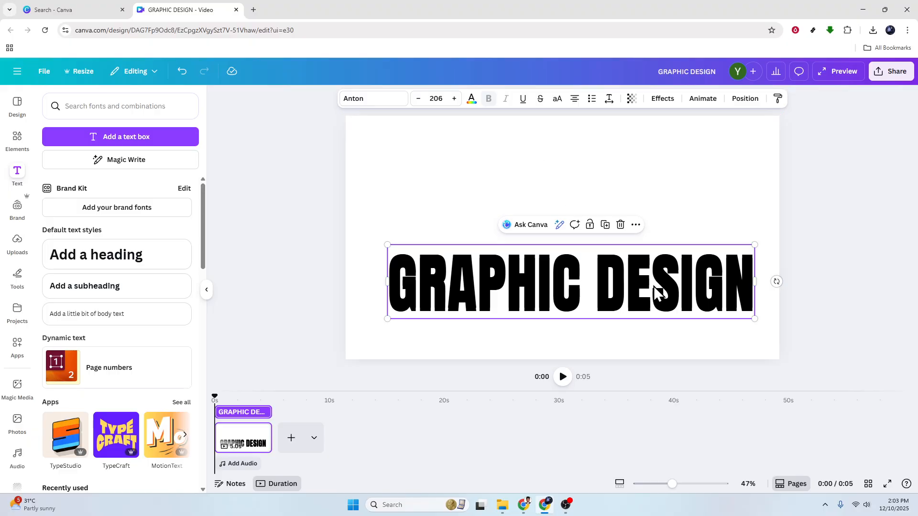
{"action": "left_click", "coordinate": [471, 99]}
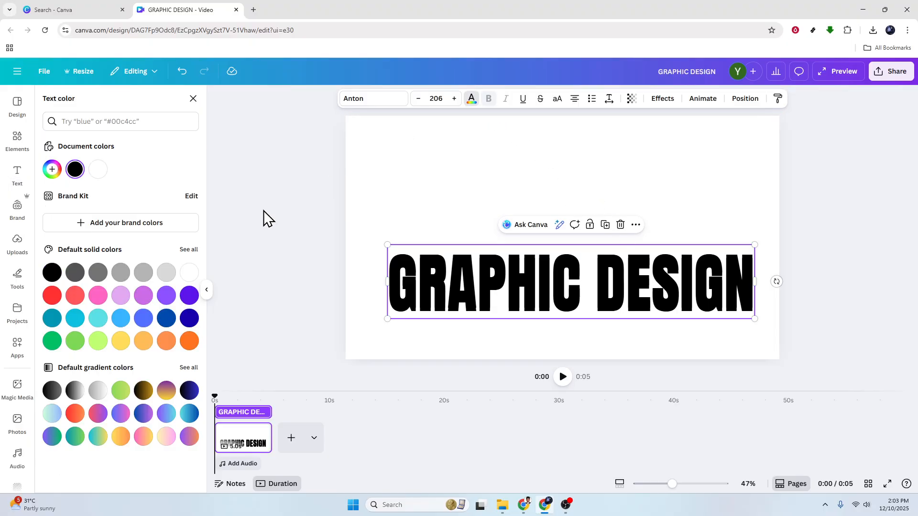
{"action": "left_click", "coordinate": [191, 273]}
{"action": "key", "text": "Escape"}
- Nudge the white heading layer slightly upward so the black layer shows beneath it
{"action": "double_click", "coordinate": [662, 287]}
{"action": "left_click", "coordinate": [813, 265]}
{"action": "left_click", "coordinate": [667, 286]}
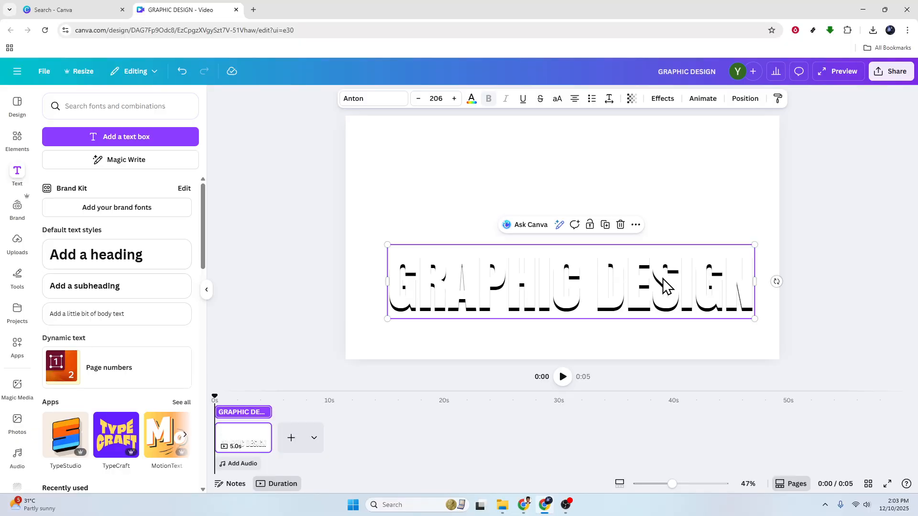
{"action": "left_click_drag", "start_coordinate": [664, 286], "coordinate": [662, 273]}
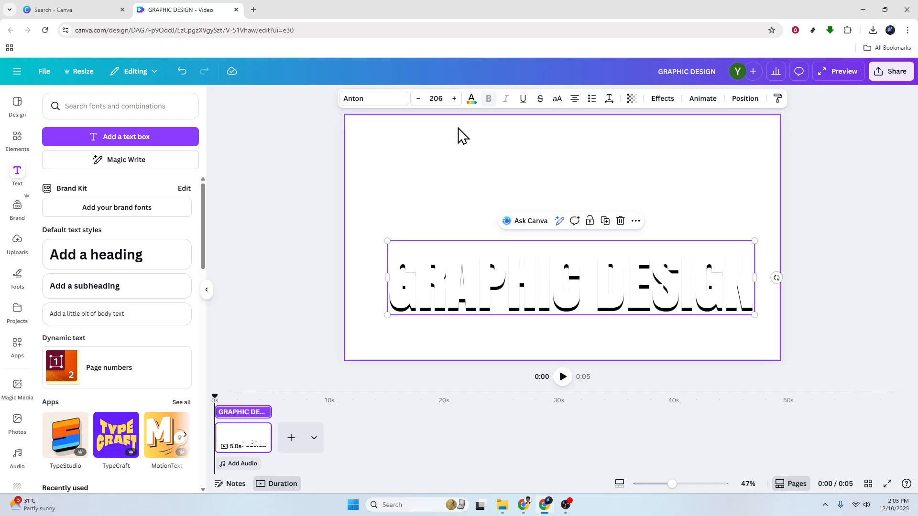
- Color the top heading layer blue and nudge it slightly upward
{"action": "left_click", "coordinate": [471, 98]}
{"action": "left_click", "coordinate": [143, 318]}
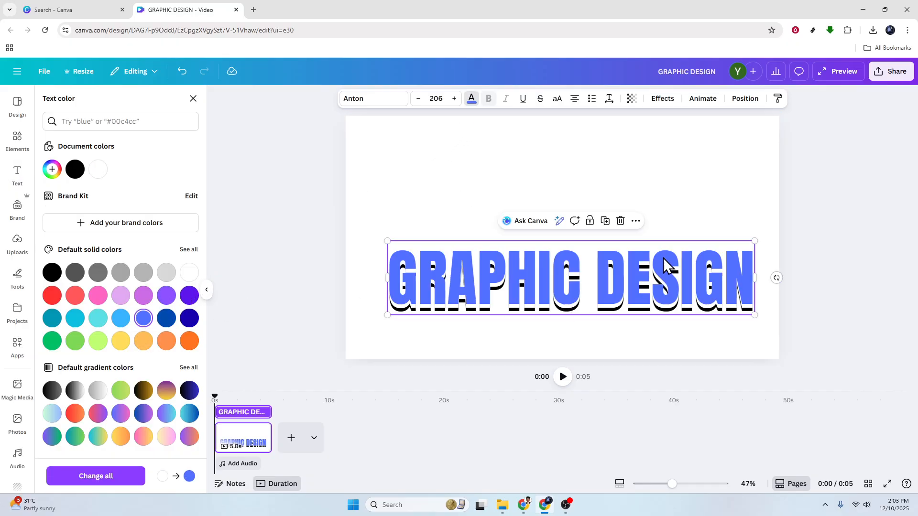
{"action": "left_click", "coordinate": [833, 265]}
{"action": "left_click", "coordinate": [693, 274]}
{"action": "left_click", "coordinate": [689, 275]}
{"action": "left_click", "coordinate": [785, 270]}
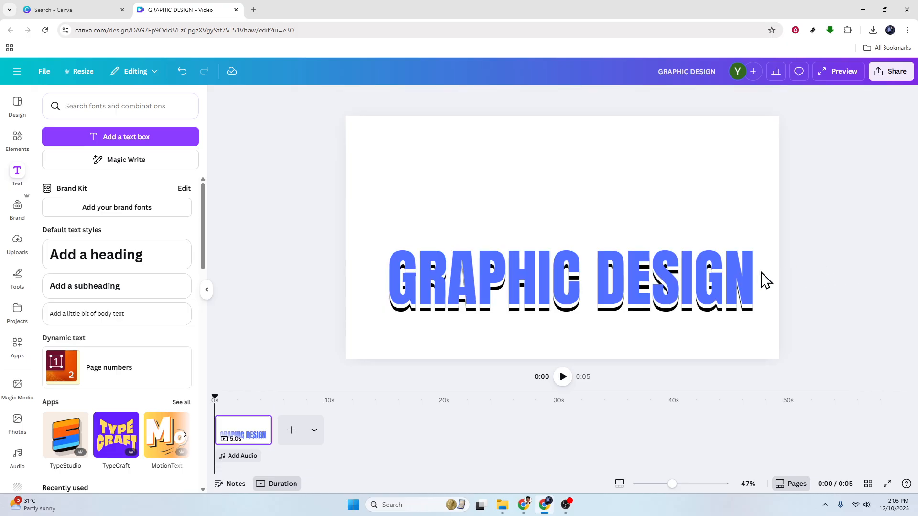
{"action": "left_click_drag", "start_coordinate": [686, 276], "coordinate": [686, 272]}
- Color the top heading layer yellow and nudge it slightly upward
{"action": "left_click", "coordinate": [471, 97]}
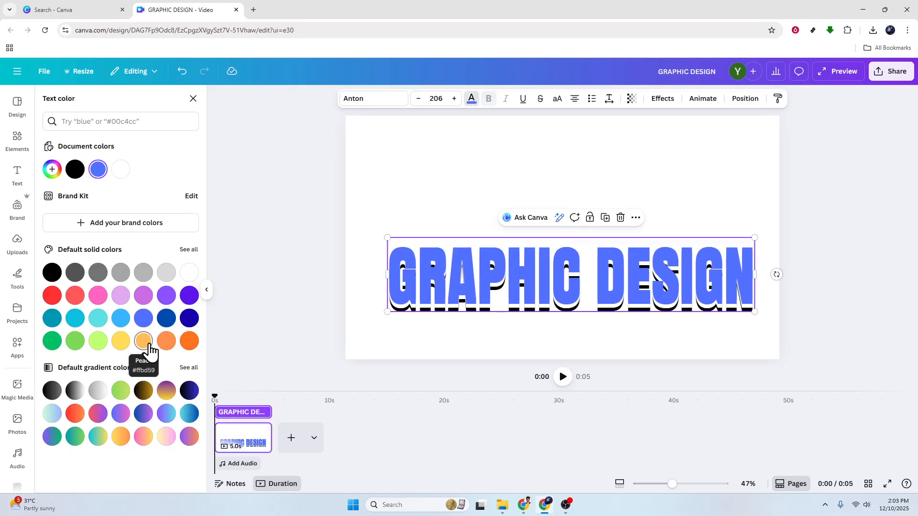
{"action": "left_click", "coordinate": [121, 341]}
{"action": "left_click", "coordinate": [742, 268]}
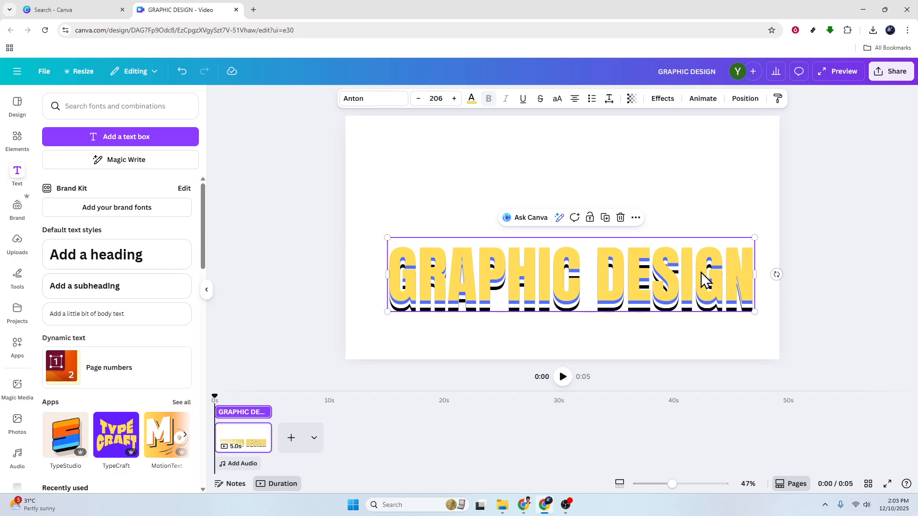
{"action": "left_click_drag", "start_coordinate": [705, 278], "coordinate": [702, 266]}
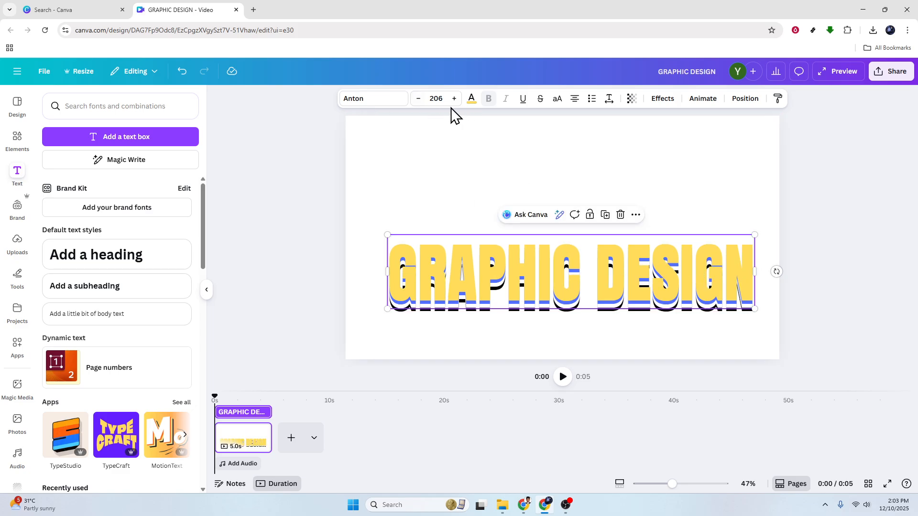
- Set the top heading layer's text color to light purple
{"action": "left_click", "coordinate": [471, 100]}
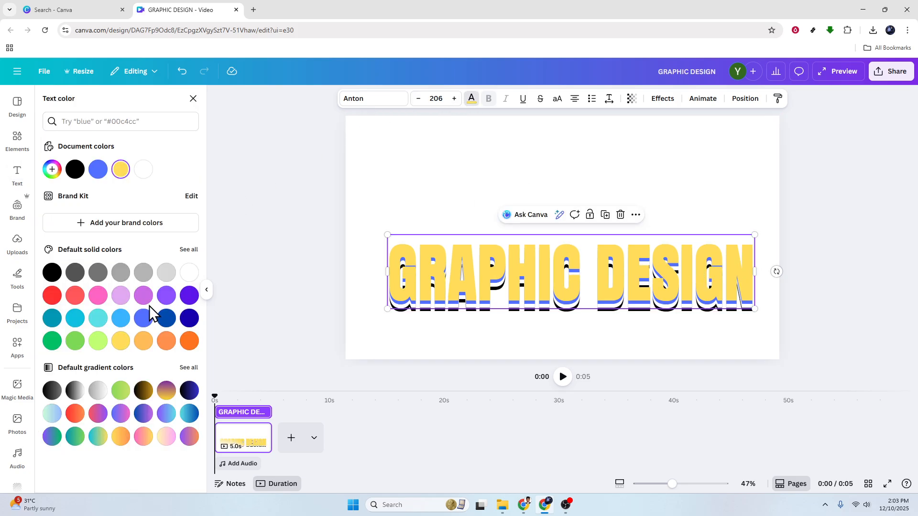
{"action": "left_click", "coordinate": [121, 295]}
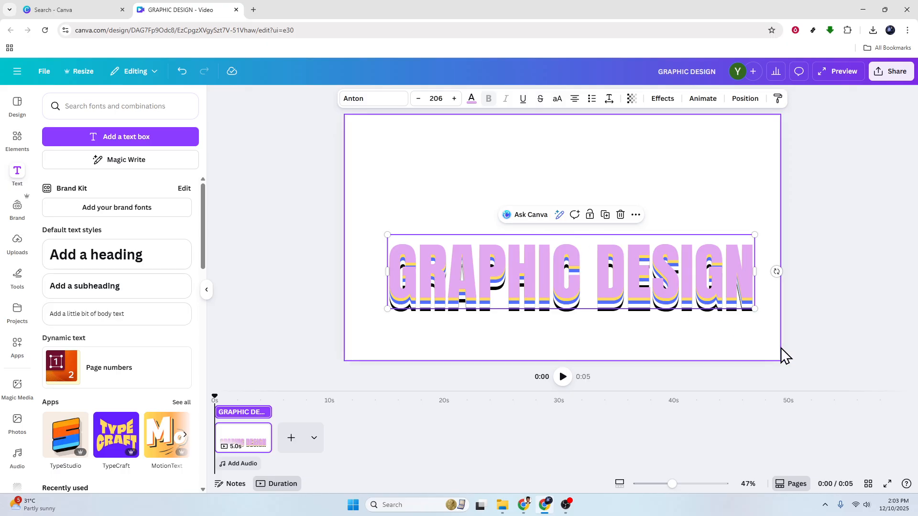
{"action": "left_click", "coordinate": [859, 354]}
- Apply the Hollow effect to the top heading layer with thickness 33
{"action": "left_click", "coordinate": [659, 277]}
{"action": "left_click", "coordinate": [661, 99]}
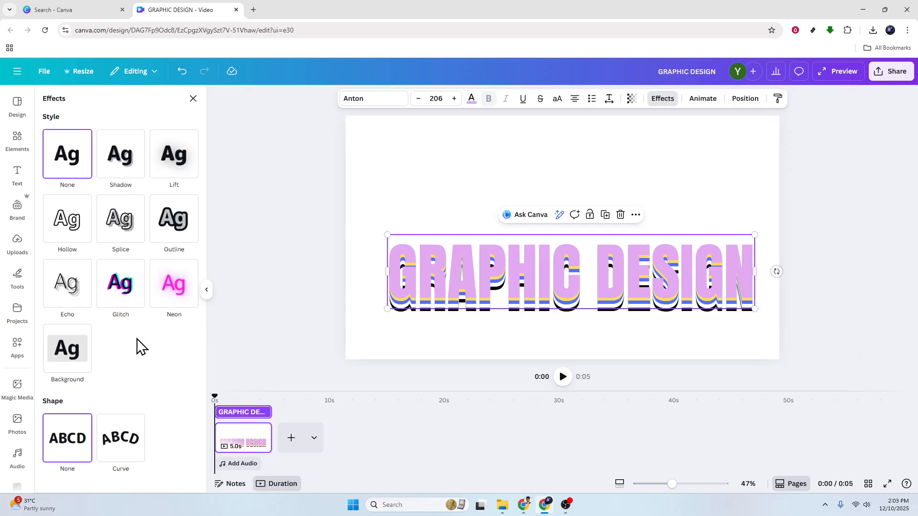
{"action": "left_click", "coordinate": [66, 223]}
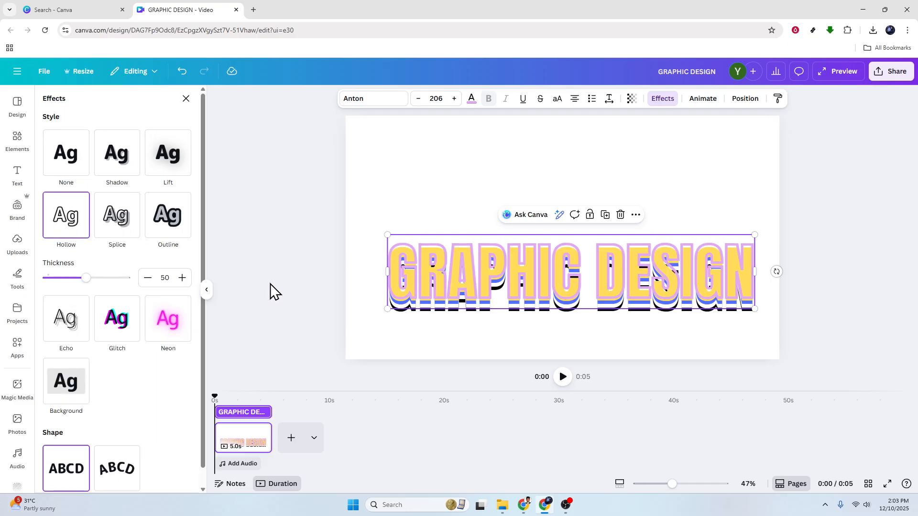
{"action": "left_click_drag", "start_coordinate": [87, 279], "coordinate": [74, 287]}
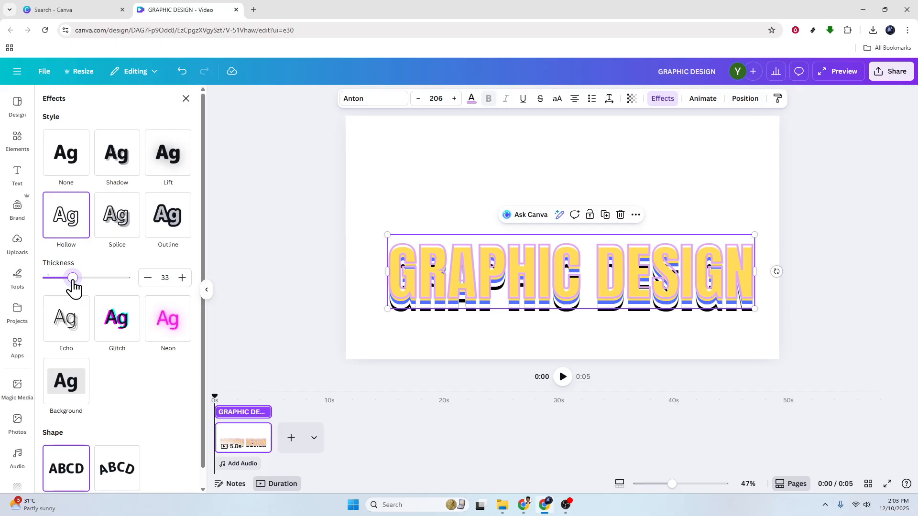
- Select all heading layers and move them up toward the canvas center
{"action": "left_click", "coordinate": [253, 274]}
{"action": "left_click", "coordinate": [825, 332]}
{"action": "left_click_drag", "start_coordinate": [839, 328], "coordinate": [629, 219]}
{"action": "left_click", "coordinate": [868, 285]}
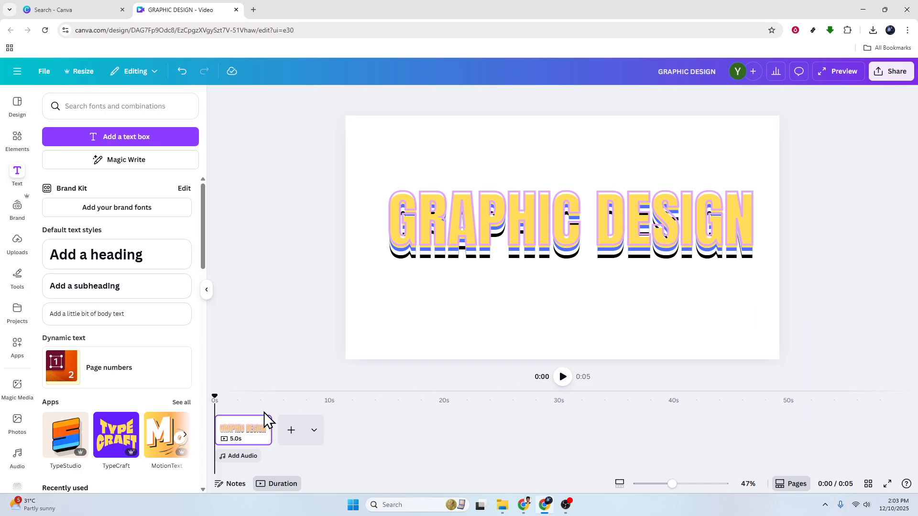
- Duplicate the page
{"action": "right_click", "coordinate": [255, 430]}
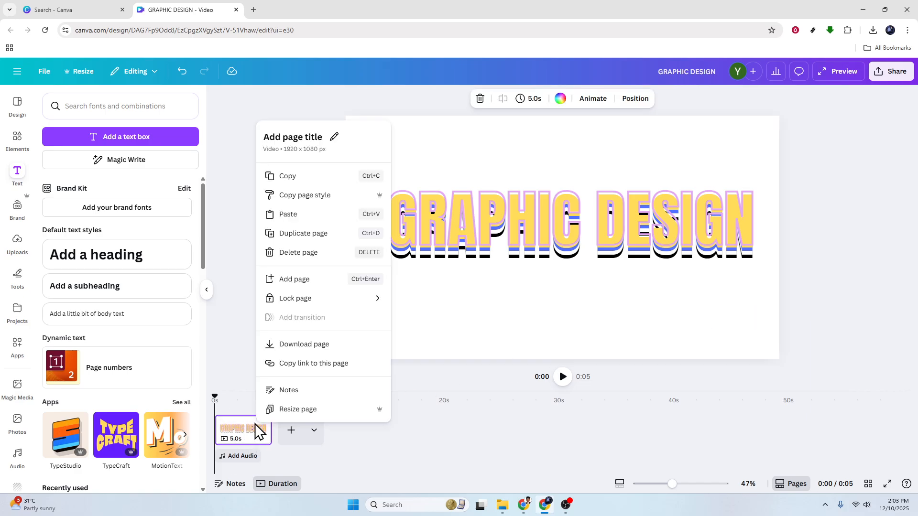
{"action": "left_click", "coordinate": [307, 236]}
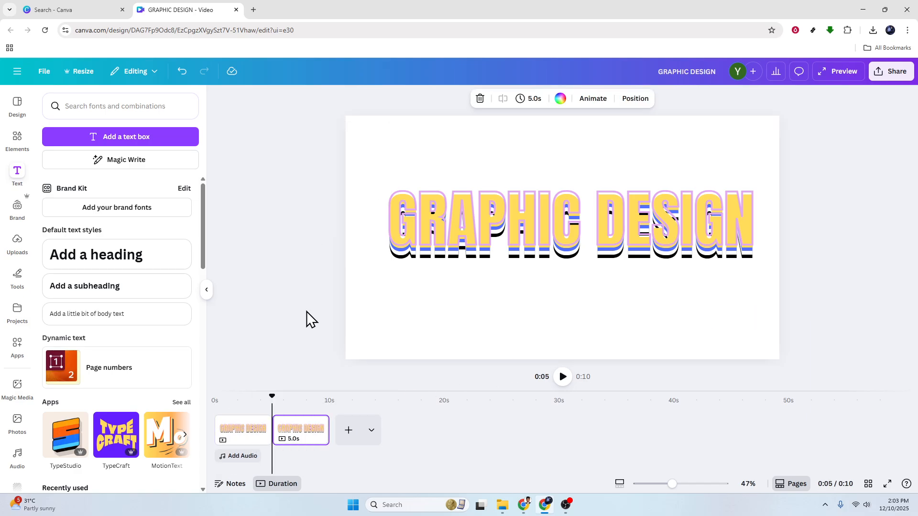
{"action": "left_click_drag", "start_coordinate": [269, 395], "coordinate": [303, 396]}
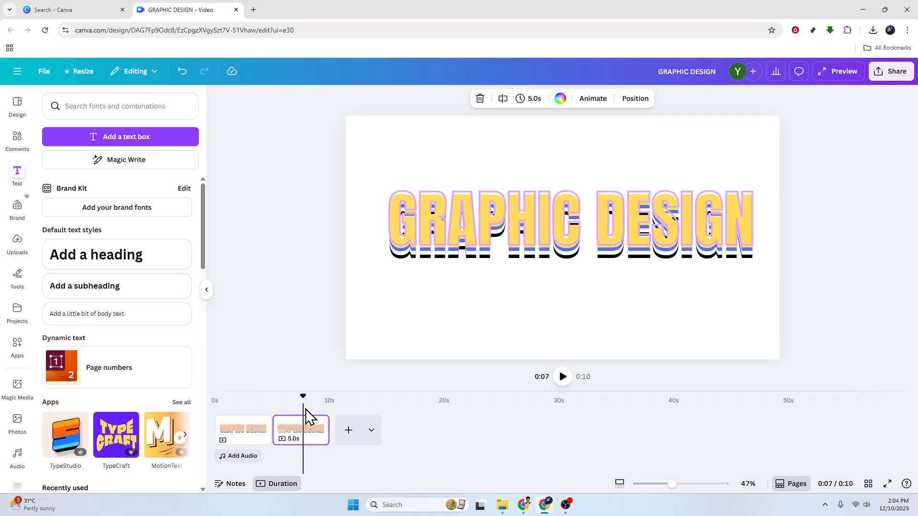
{"action": "left_click_drag", "start_coordinate": [303, 397], "coordinate": [297, 398]}
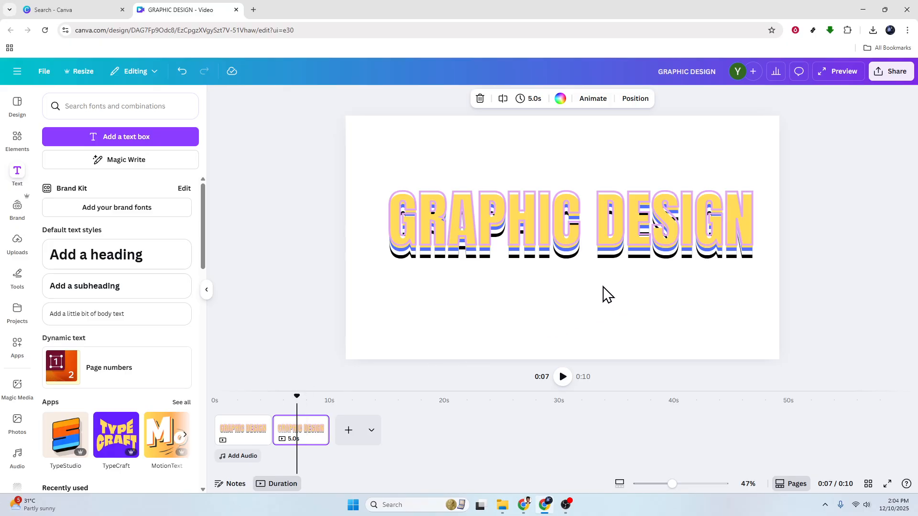
{"action": "left_click_drag", "start_coordinate": [858, 315], "coordinate": [533, 160]}
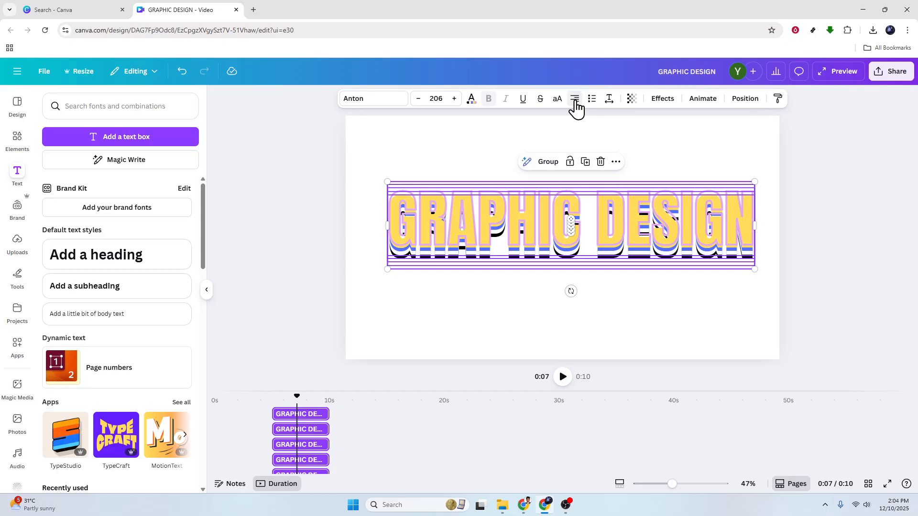
{"action": "left_click", "coordinate": [834, 219]}
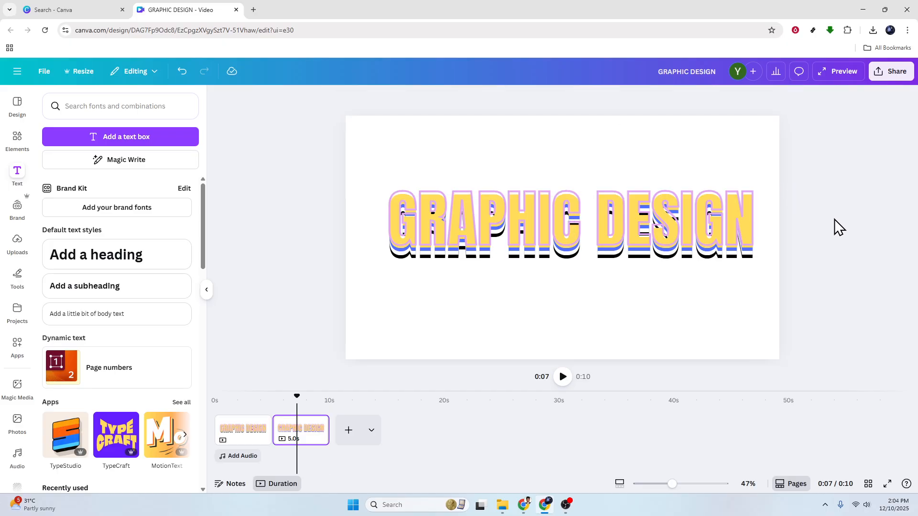
- Add a Match & Move transition between the first and second pages
{"action": "left_click", "coordinate": [271, 439]}
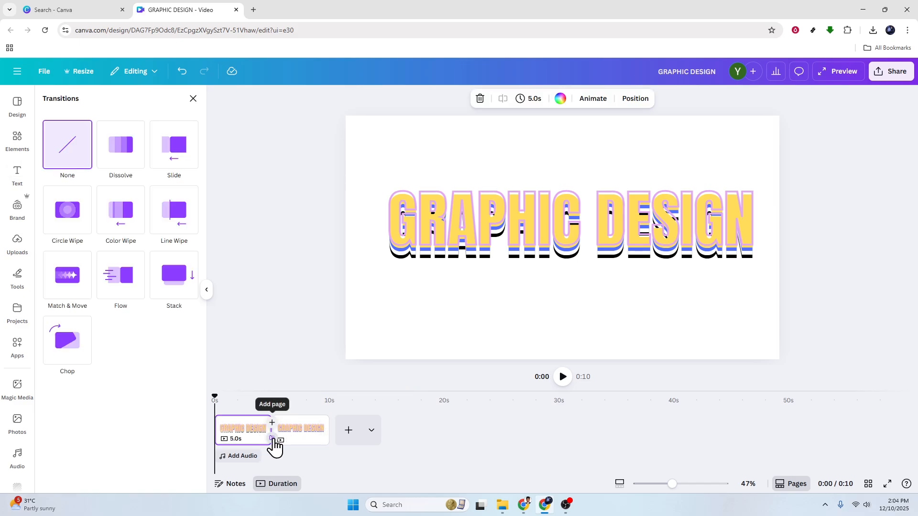
{"action": "left_click", "coordinate": [74, 287]}
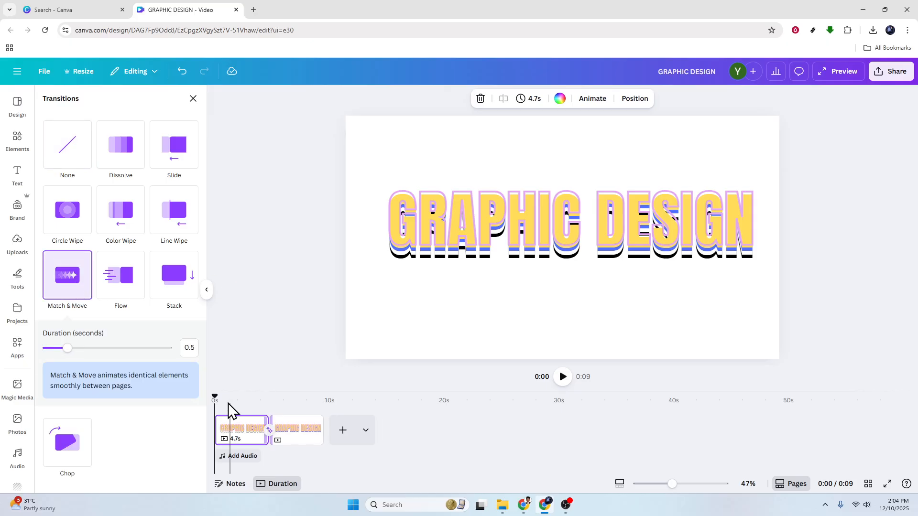
{"action": "left_click_drag", "start_coordinate": [217, 394], "coordinate": [225, 379]}
{"action": "left_click", "coordinate": [309, 308]}
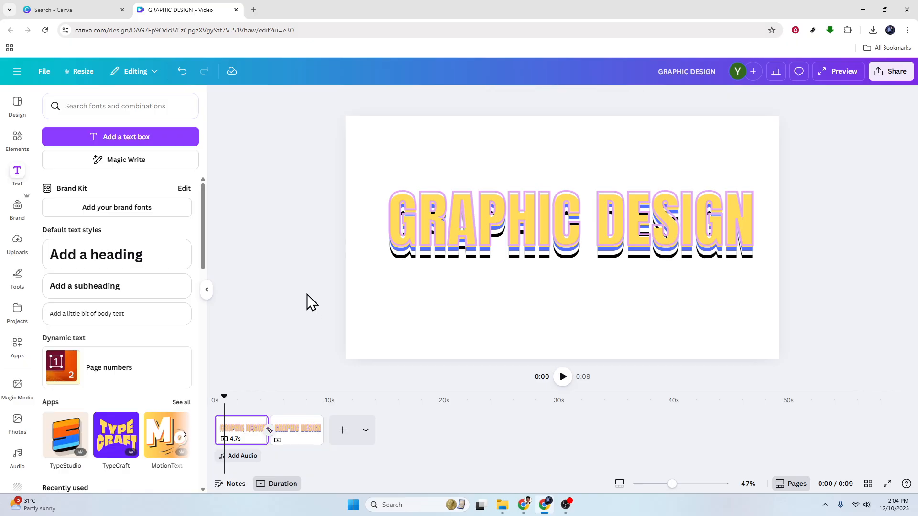
- Select all heading layers on the second page and shift them slightly upward
{"action": "left_click_drag", "start_coordinate": [831, 326], "coordinate": [385, 173]}
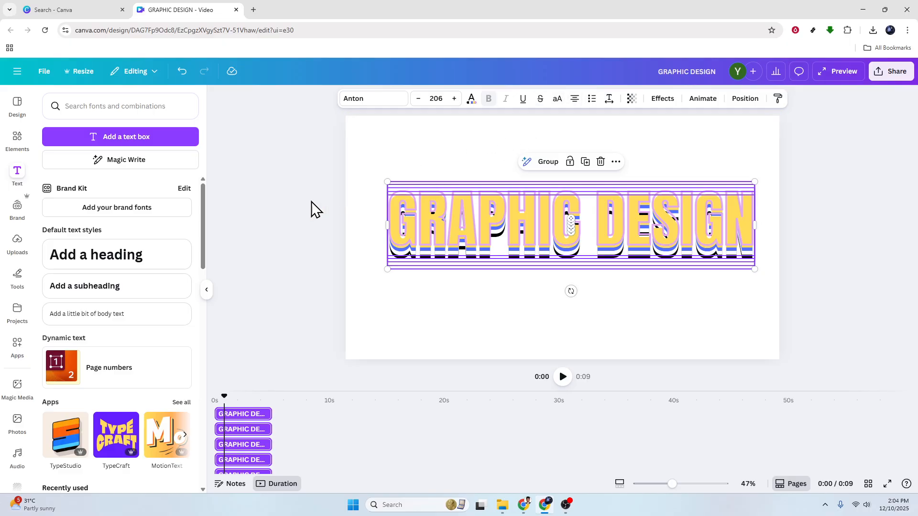
{"action": "left_click", "coordinate": [308, 218]}
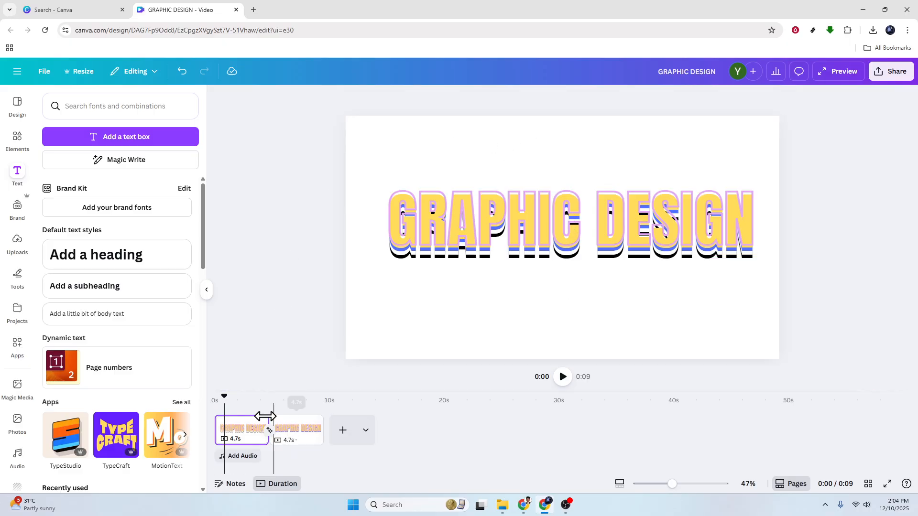
{"action": "left_click_drag", "start_coordinate": [225, 397], "coordinate": [292, 394]}
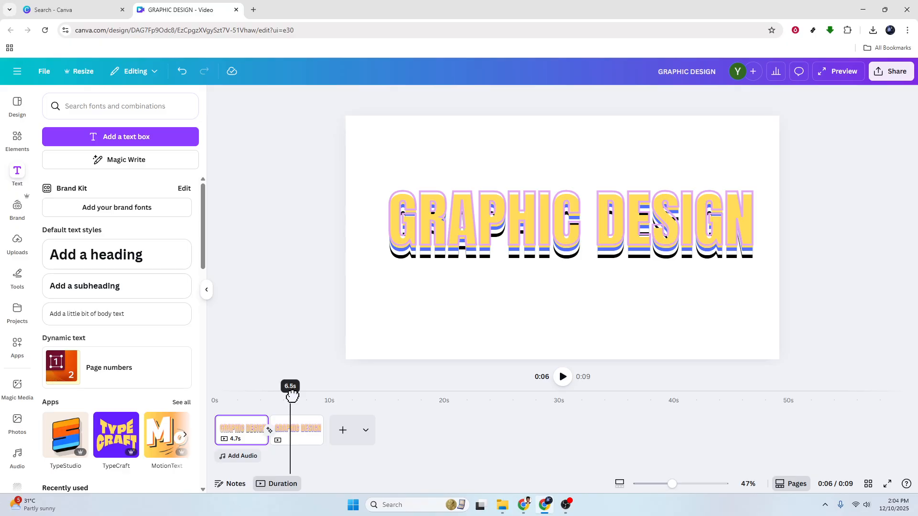
{"action": "left_click_drag", "start_coordinate": [892, 318], "coordinate": [543, 158]}
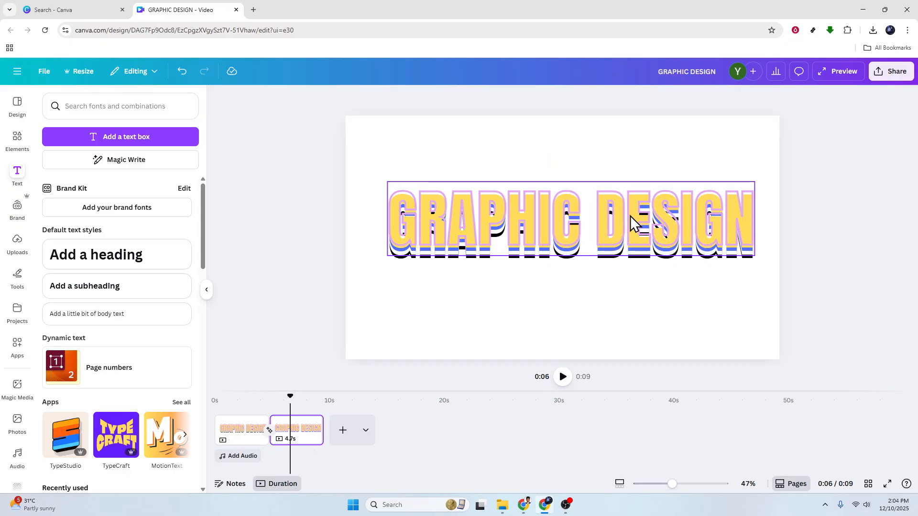
{"action": "left_click_drag", "start_coordinate": [649, 236], "coordinate": [648, 223]}
{"action": "key", "text": "ctrl+z"}
{"action": "left_click_drag", "start_coordinate": [846, 275], "coordinate": [612, 199]}
{"action": "left_click", "coordinate": [281, 309]}
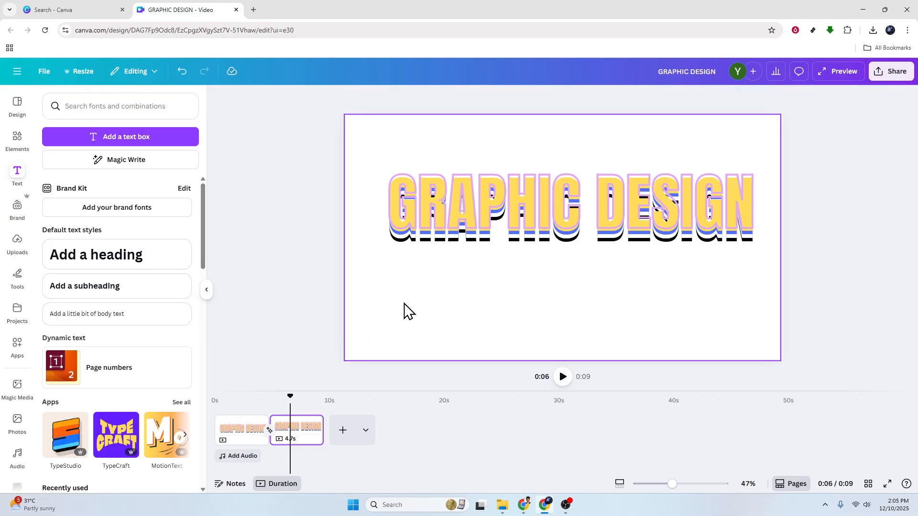
- Duplicate the second page and move the heading layers on the new third page back down
{"action": "right_click", "coordinate": [305, 426]}
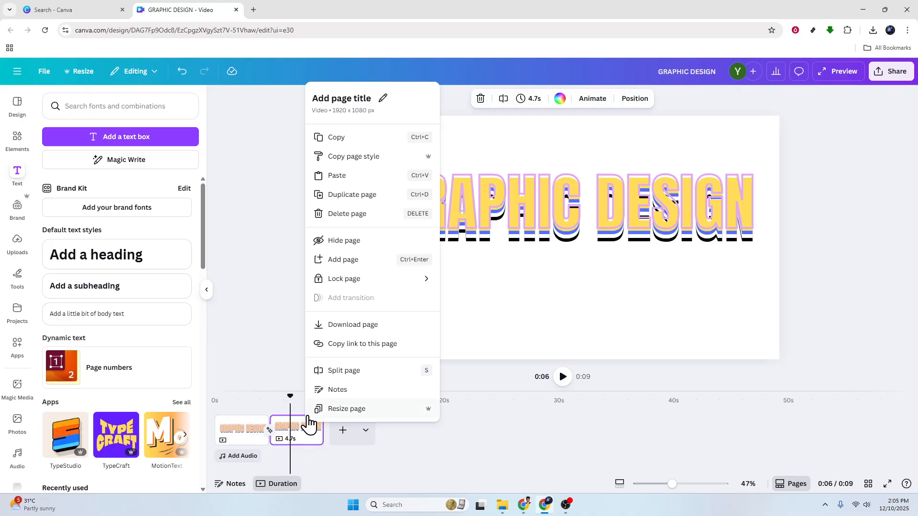
{"action": "left_click", "coordinate": [353, 195]}
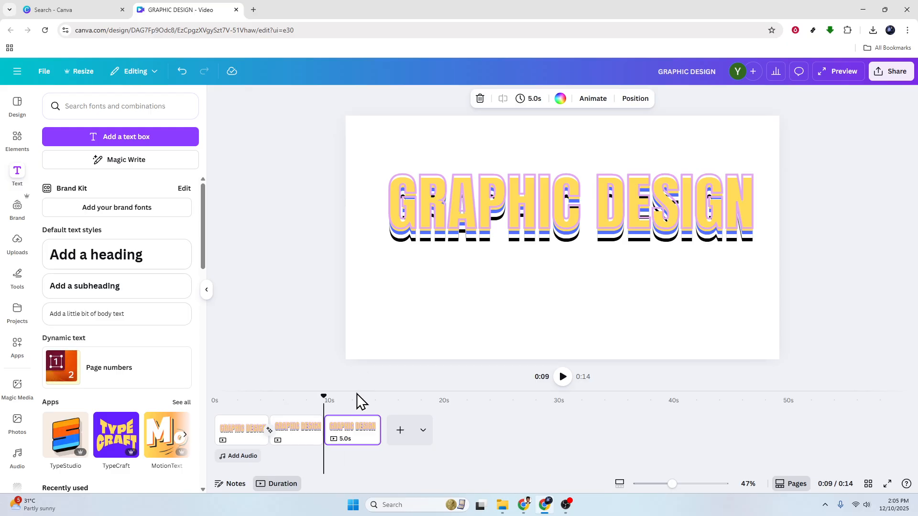
{"action": "left_click_drag", "start_coordinate": [854, 286], "coordinate": [657, 224]}
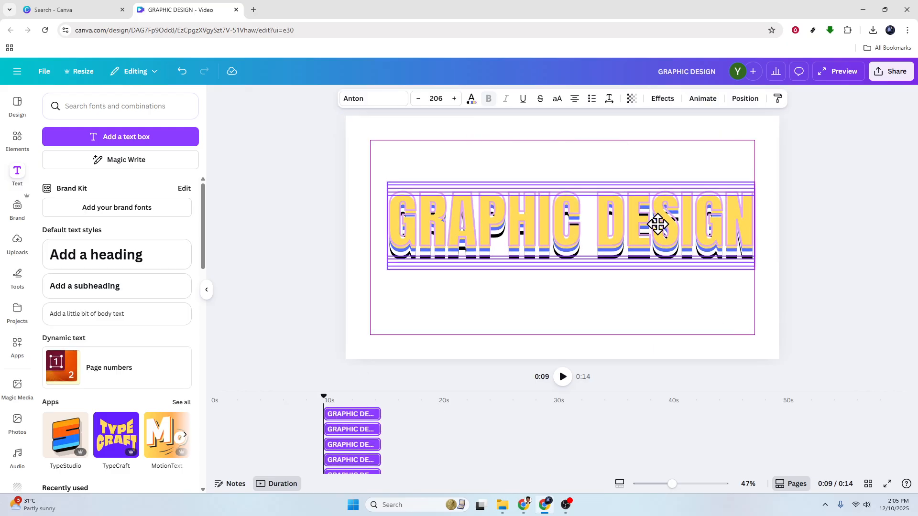
{"action": "left_click", "coordinate": [798, 307]}
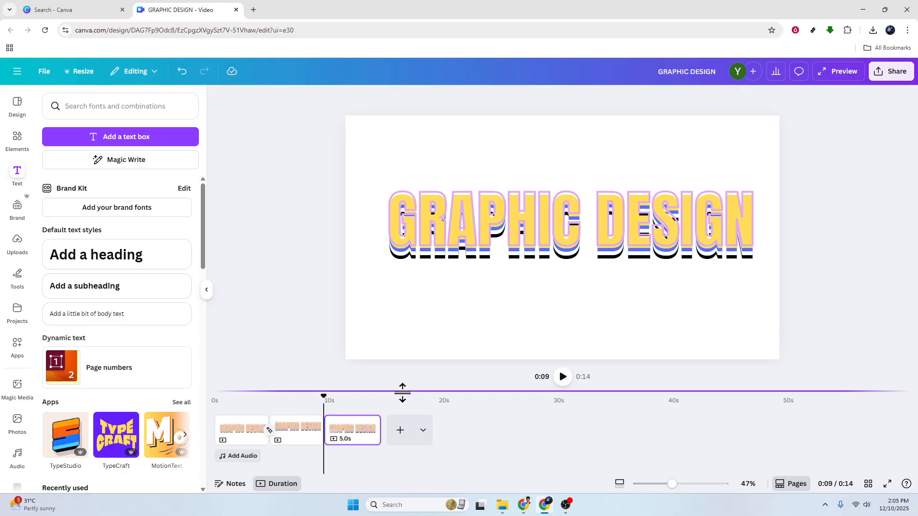
- Duplicate the third page and move the heading layers on the new fourth page further down
{"action": "right_click", "coordinate": [353, 429]}
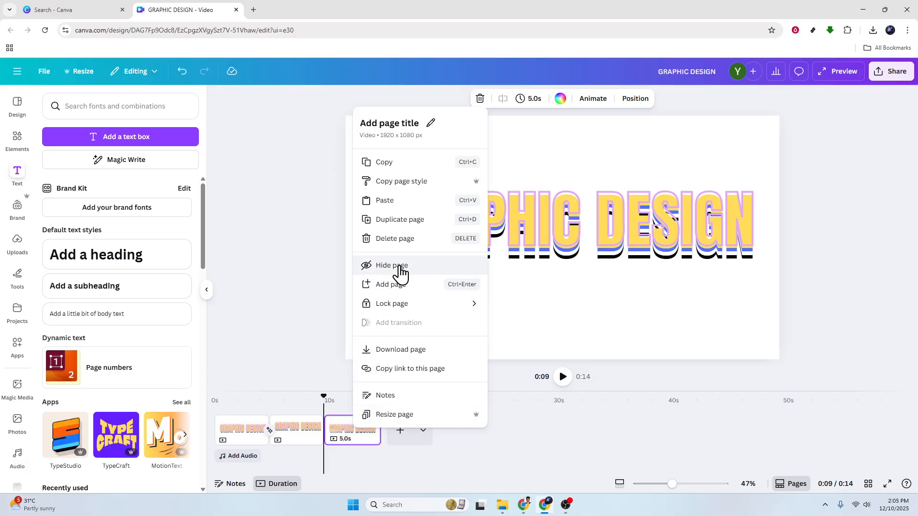
{"action": "left_click", "coordinate": [410, 222]}
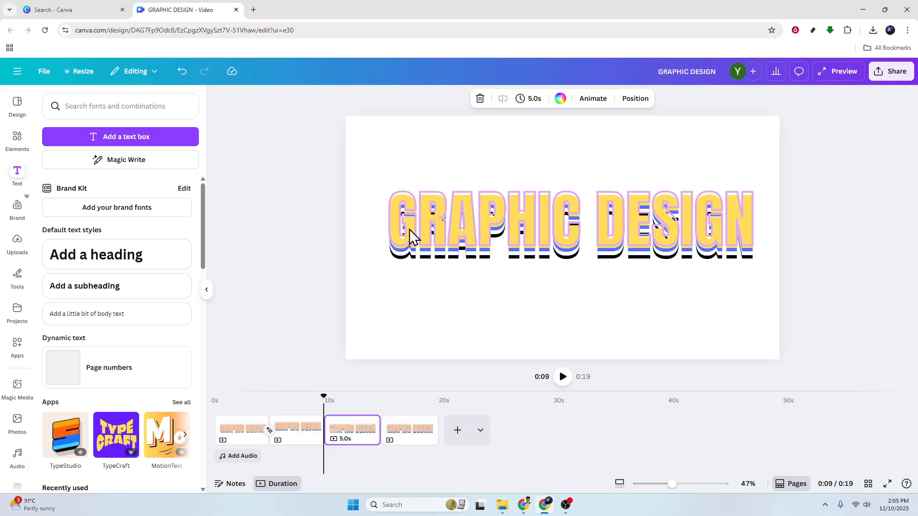
{"action": "left_click_drag", "start_coordinate": [858, 326], "coordinate": [609, 179]}
{"action": "left_click_drag", "start_coordinate": [685, 223], "coordinate": [682, 242]}
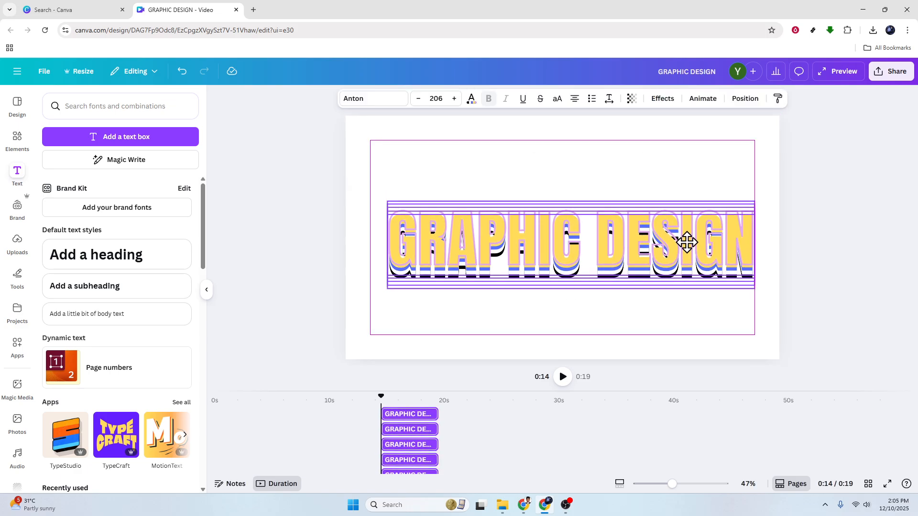
{"action": "left_click", "coordinate": [839, 266]}
- Set the Match & Move transition duration to 1.8 seconds and apply it to all pages
{"action": "left_click_drag", "start_coordinate": [380, 400], "coordinate": [301, 399]}
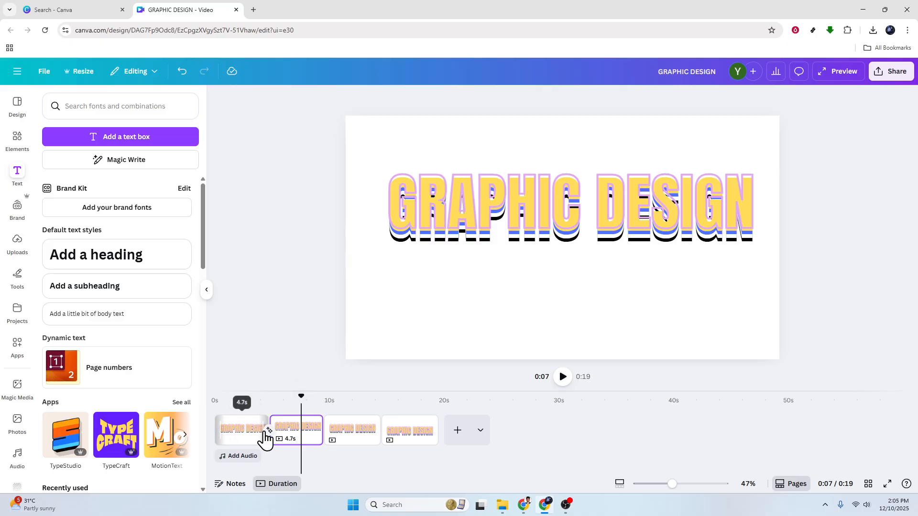
{"action": "left_click", "coordinate": [268, 430]}
{"action": "left_click_drag", "start_coordinate": [71, 351], "coordinate": [127, 351]}
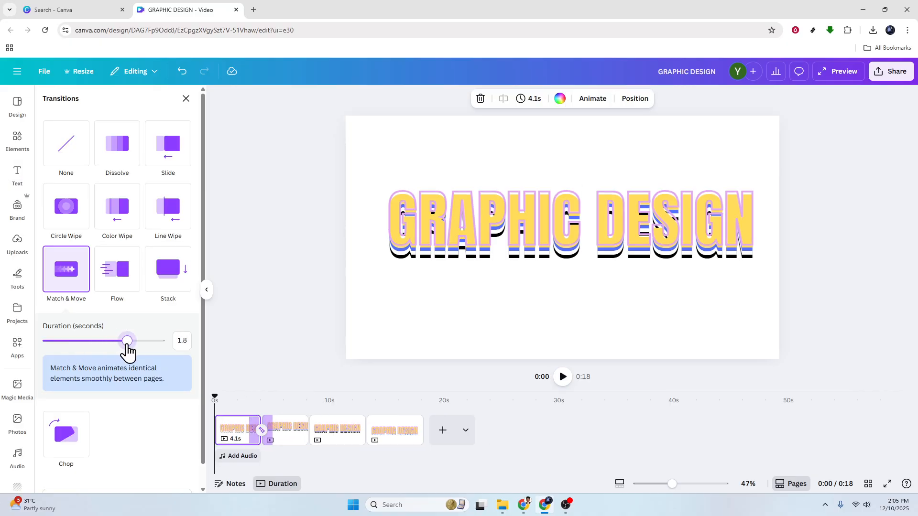
{"action": "scroll", "coordinate": [121, 437], "scroll_direction": "down", "scroll_amount": 1}
{"action": "left_click", "coordinate": [138, 480]}
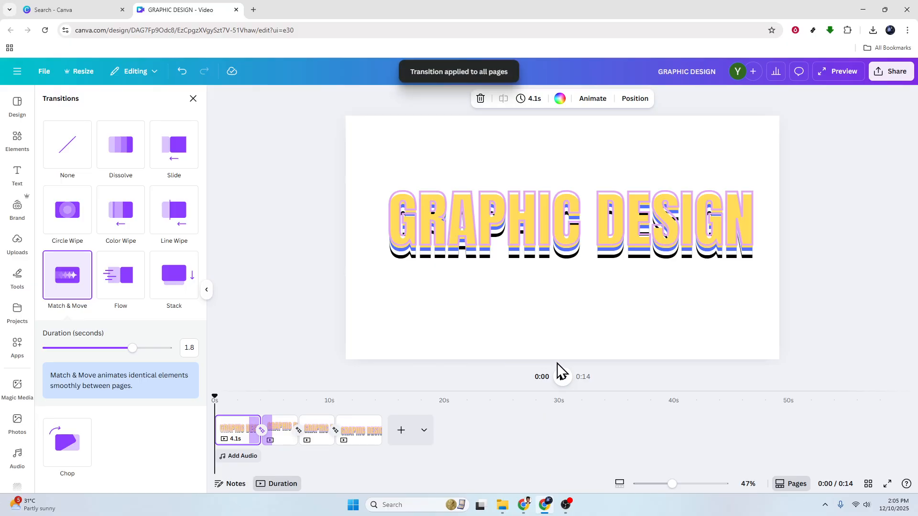
- Play the video to preview the Match & Move transitions across all pages
{"action": "left_click", "coordinate": [562, 377]}
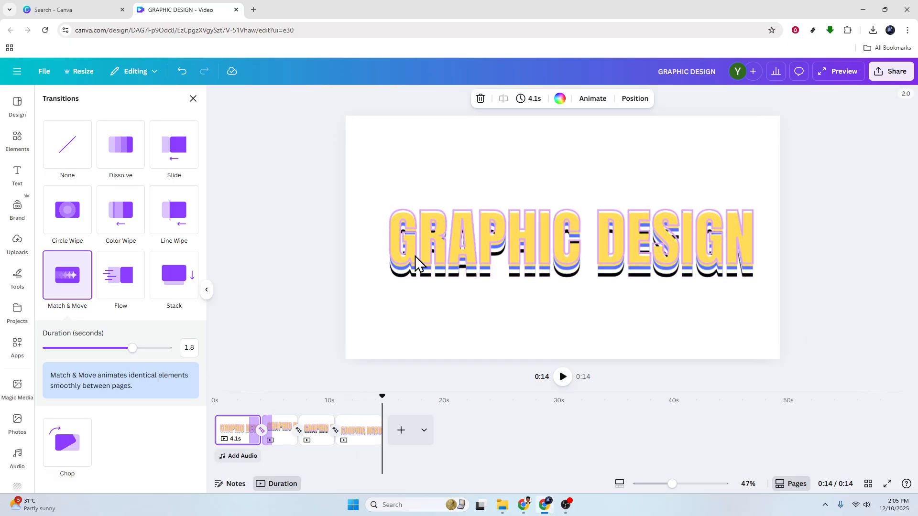
{"action": "left_click", "coordinate": [291, 247]}
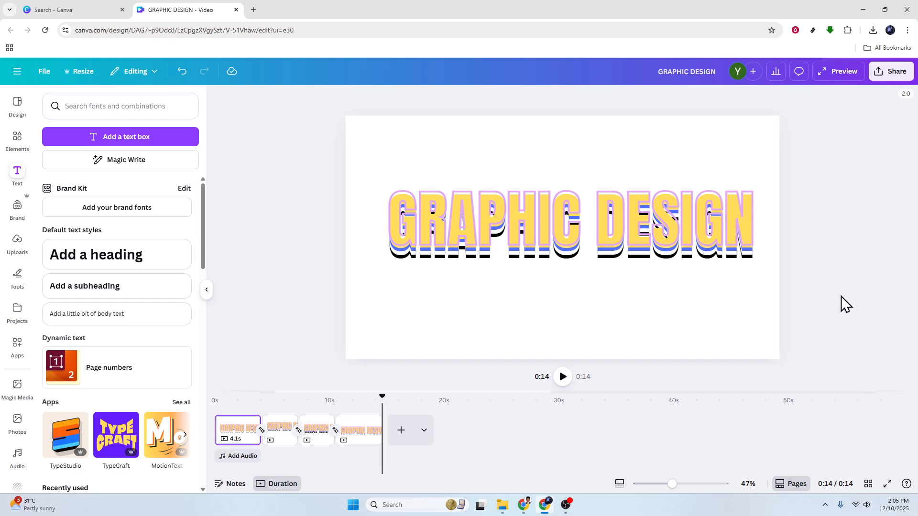
{"action": "left_click", "coordinate": [891, 71]}
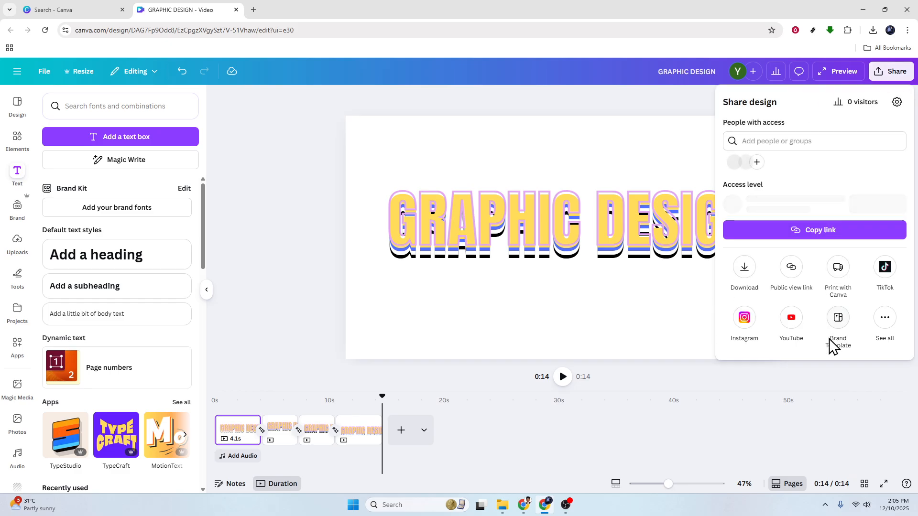
{"action": "left_click", "coordinate": [834, 380]}
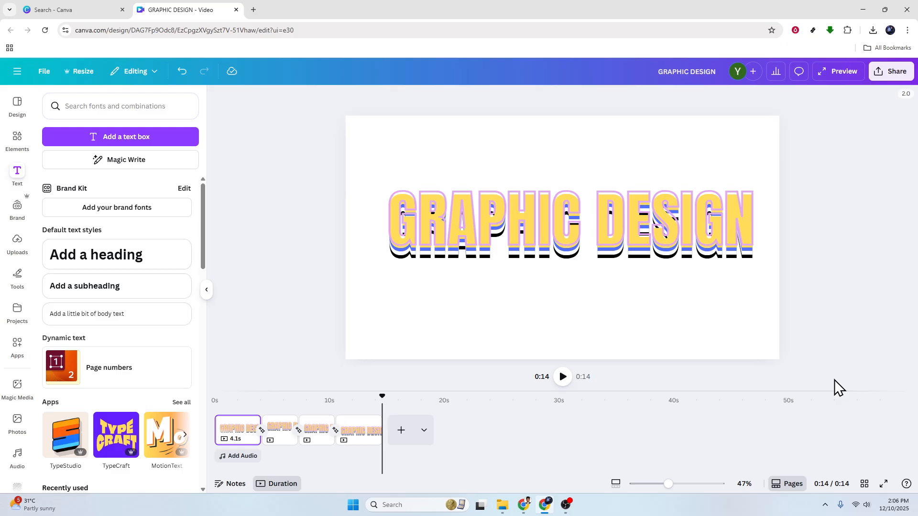